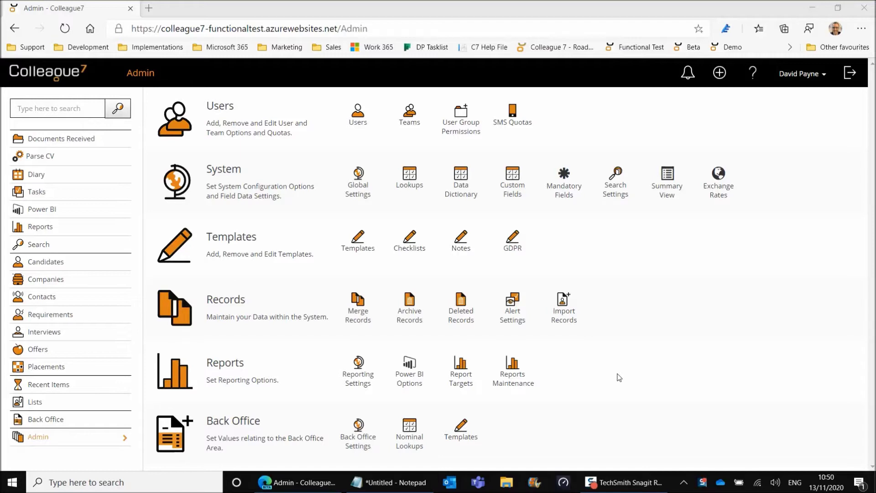
Step: Open the admin checklists and list the checklist items for the Placement entity
left_click(414, 248)
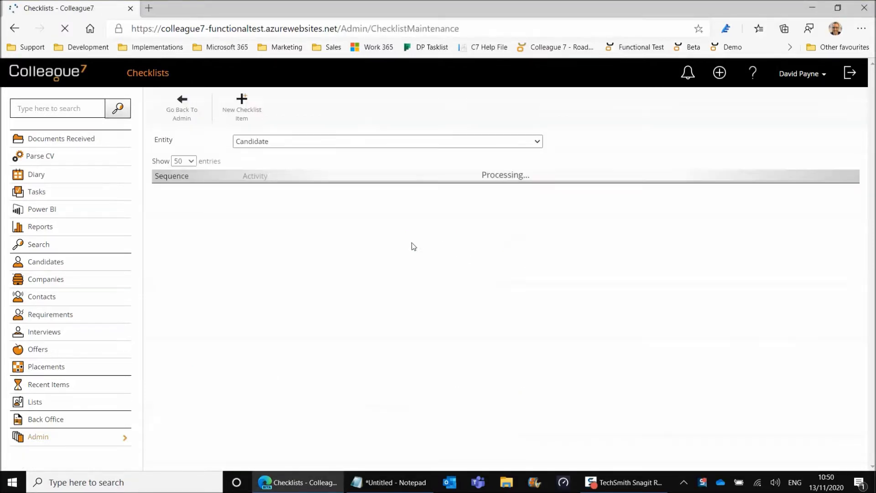
left_click(300, 141)
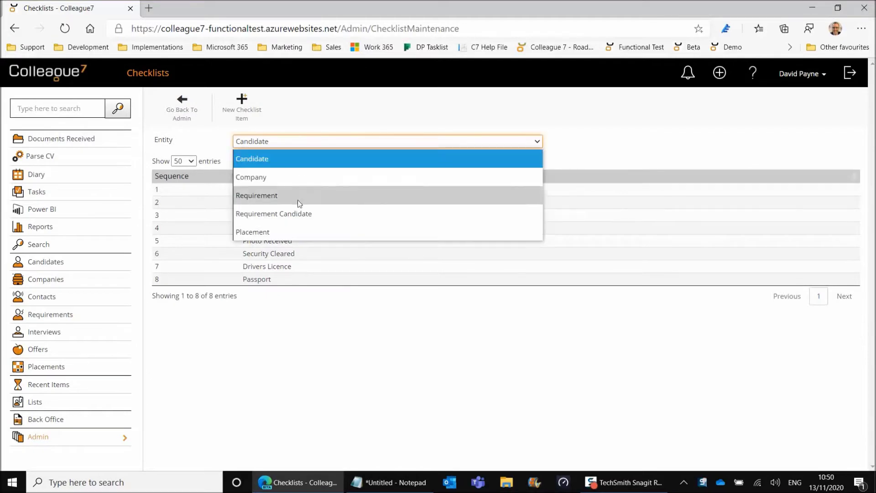
left_click(298, 232)
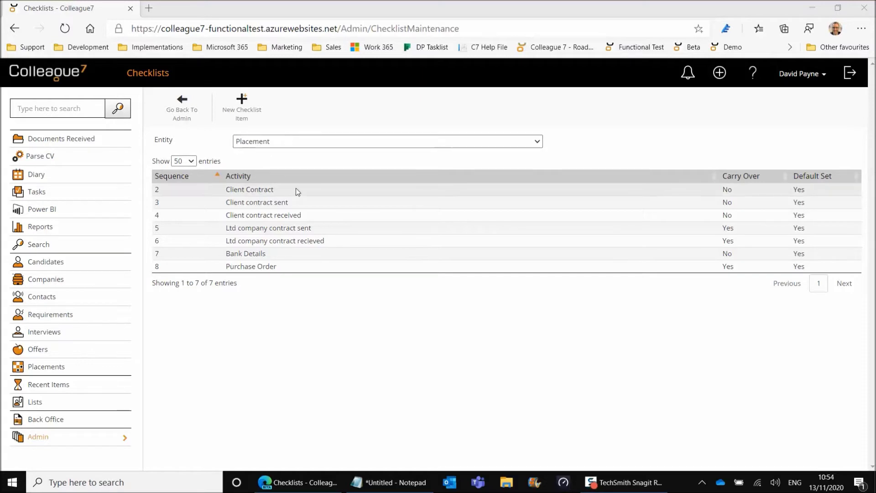
Step: Set Carry Over to Yes for the Client Contract checklist item and hide the item's details
left_click(309, 193)
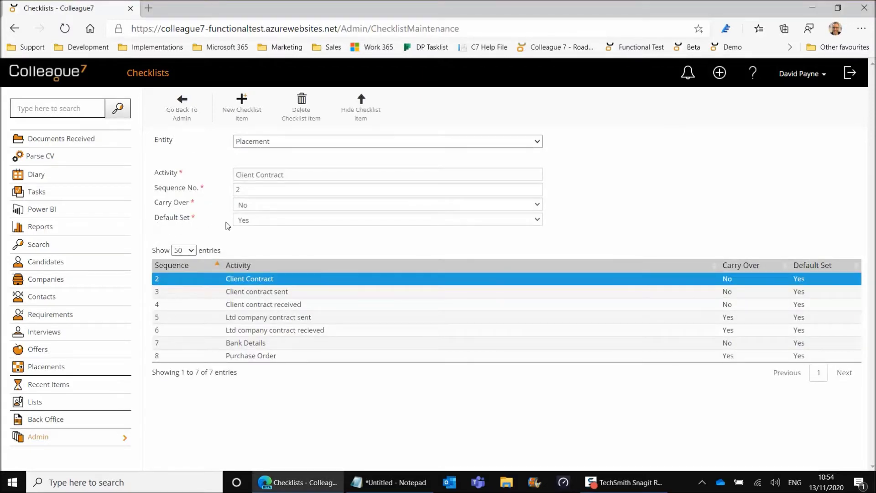
left_click(325, 279)
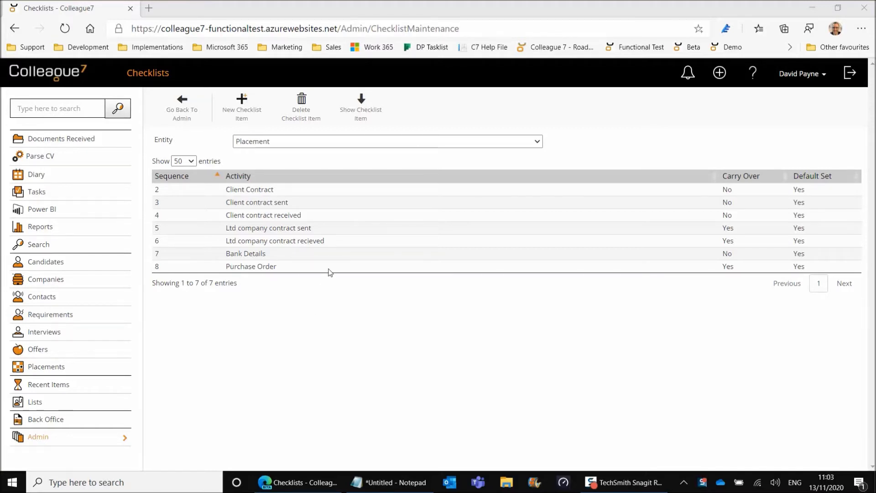
left_click(277, 189)
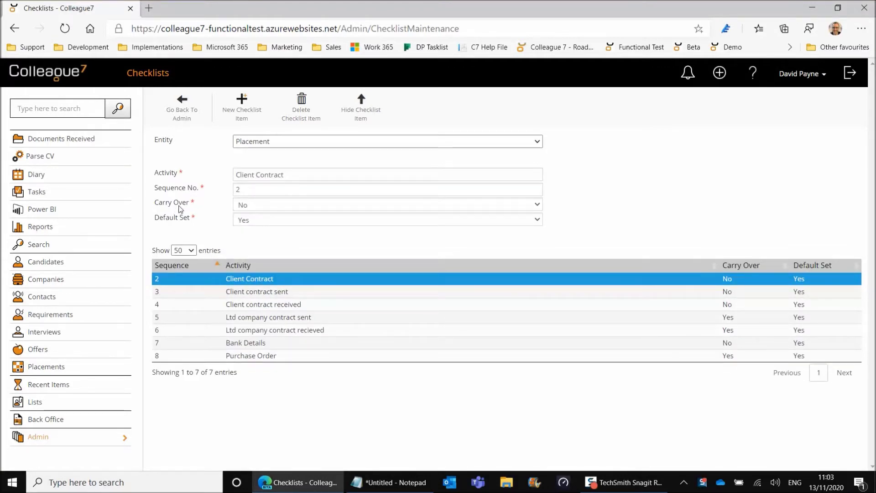
left_click(256, 207)
left_click(252, 239)
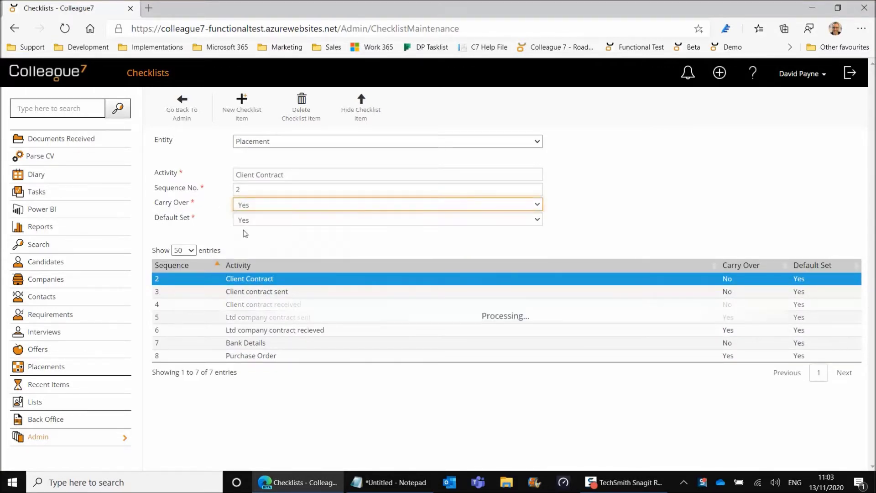
left_click(360, 104)
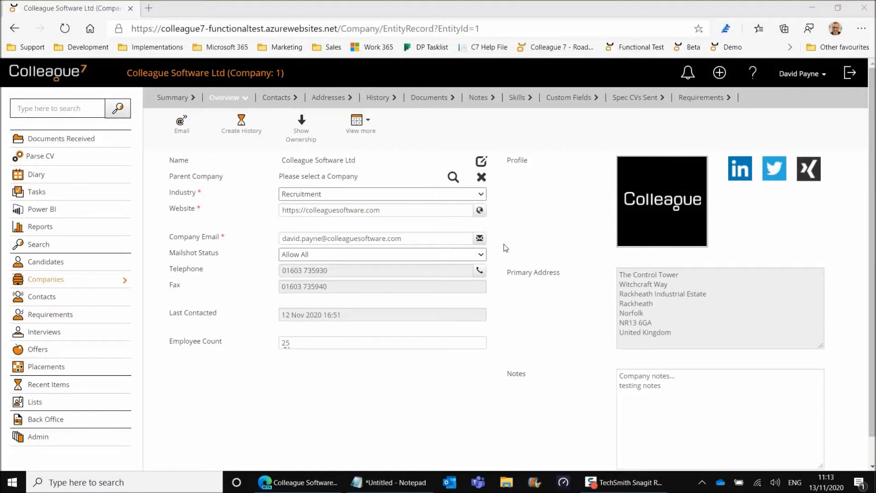
Step: In the company's placement checklists, select Client contract sent, Client contract received and Ltd company contract sent for country Canada and job type Contract
left_click(361, 124)
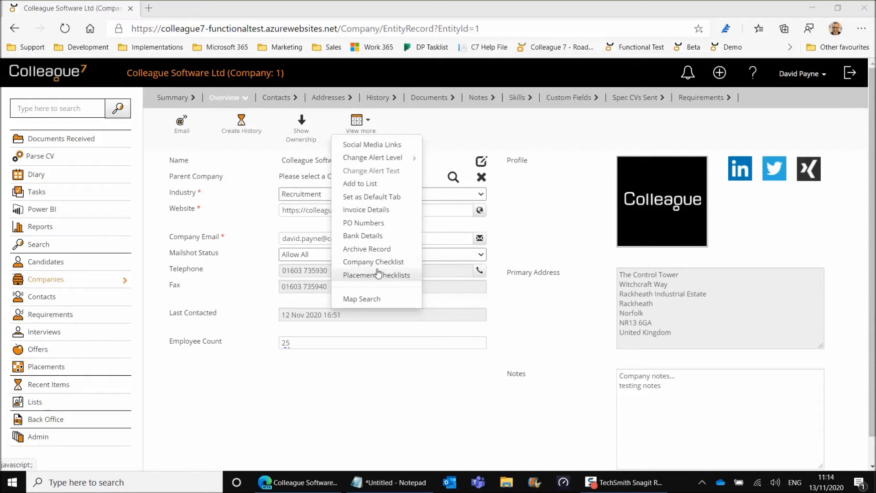
left_click(394, 278)
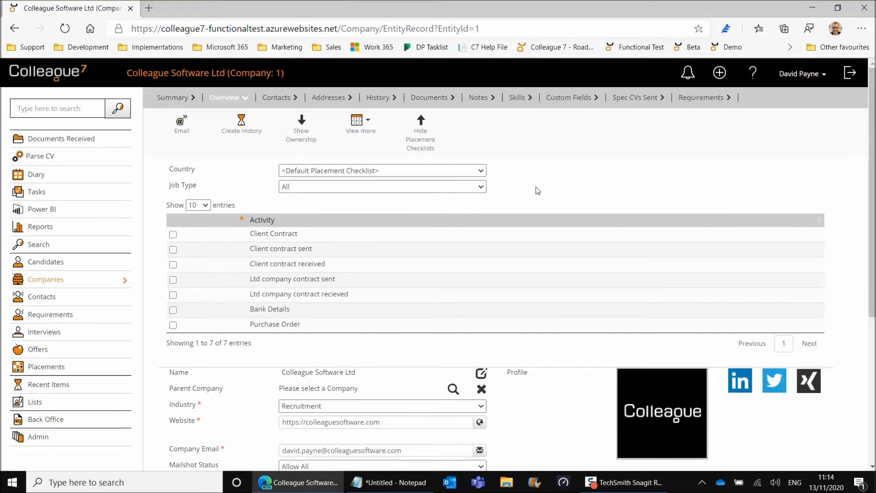
left_click(327, 174)
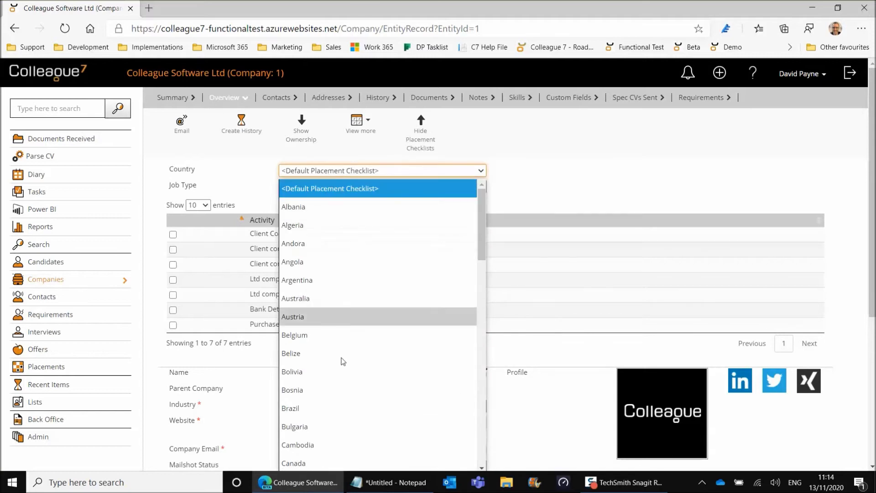
scroll(340, 328, "down", 4)
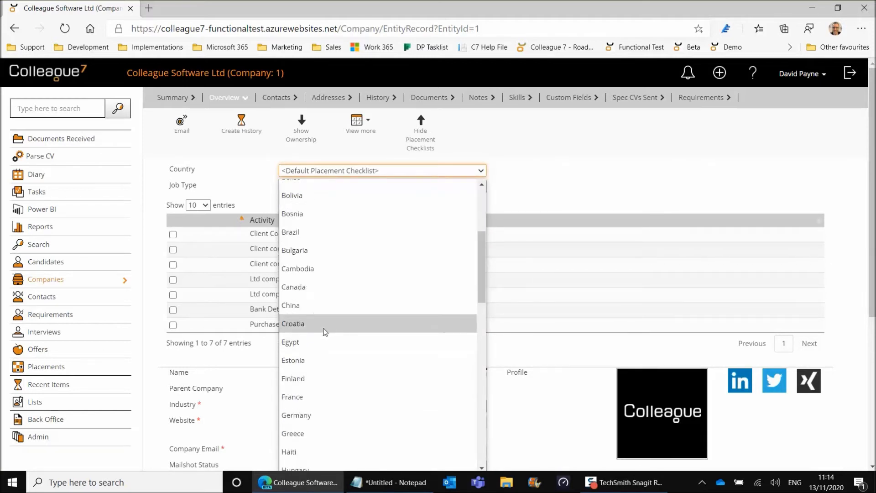
left_click(316, 285)
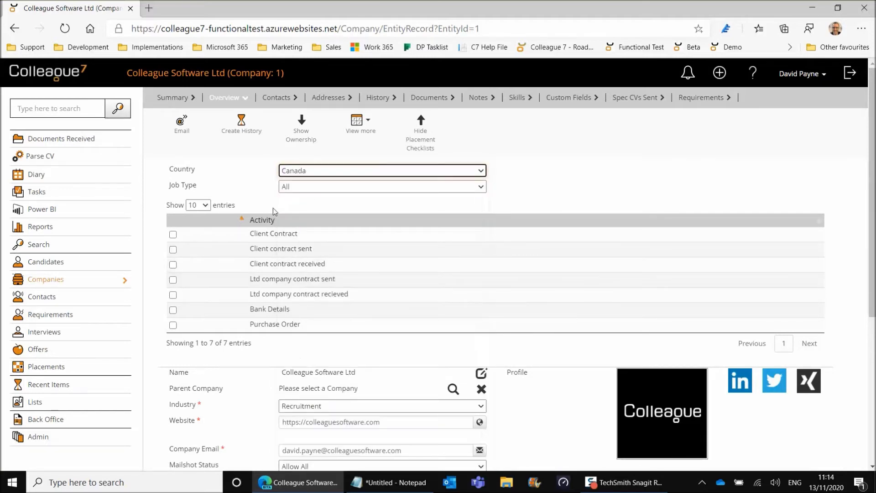
left_click(294, 187)
left_click(297, 221)
left_click(306, 207)
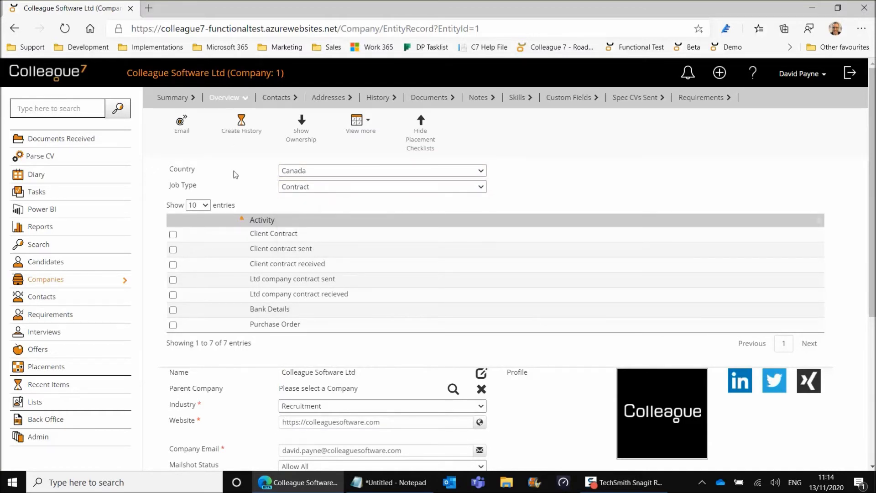
left_click(173, 249)
left_click(173, 264)
left_click(173, 279)
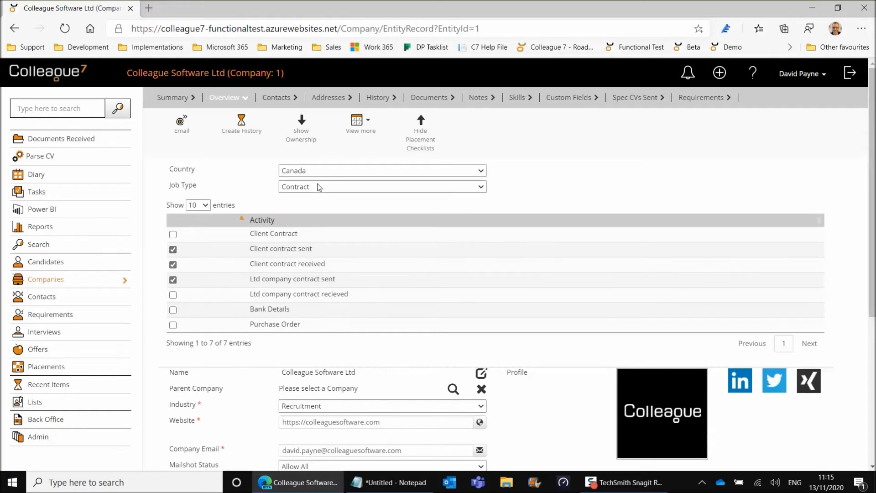
Step: Select Client contract sent, Client contract received and Ltd company contract sent for the Germany placement checklist with job type Perm
left_click(319, 170)
scroll(321, 347, "down", 2)
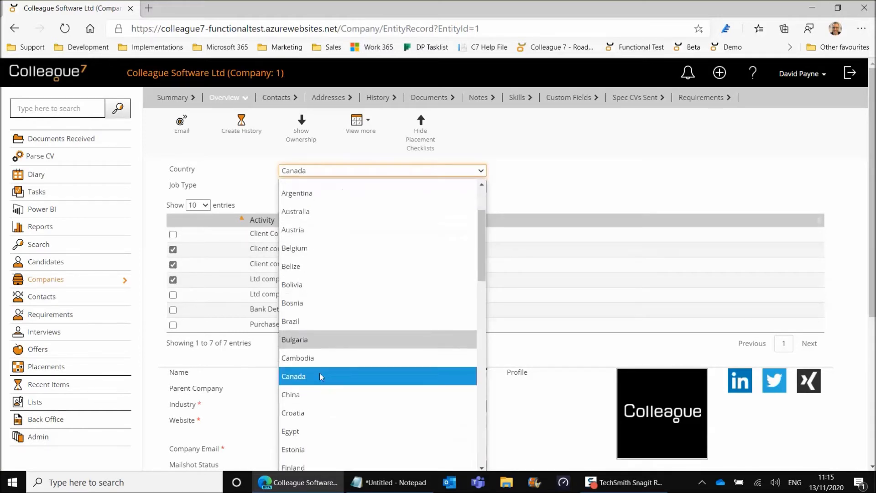
scroll(311, 438, "down", 5)
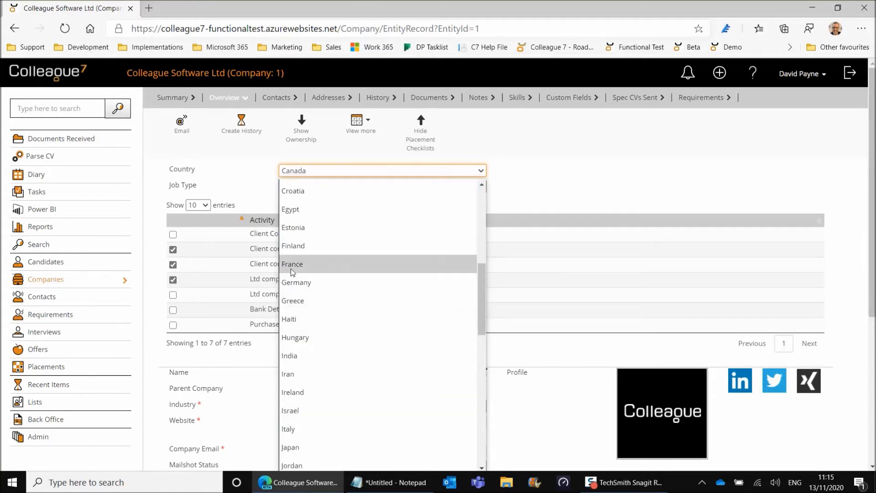
left_click(300, 283)
left_click(310, 194)
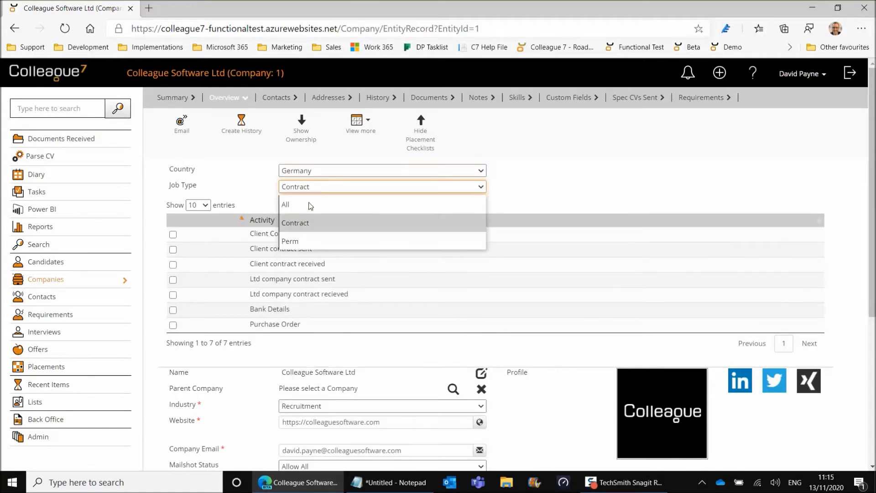
left_click(297, 240)
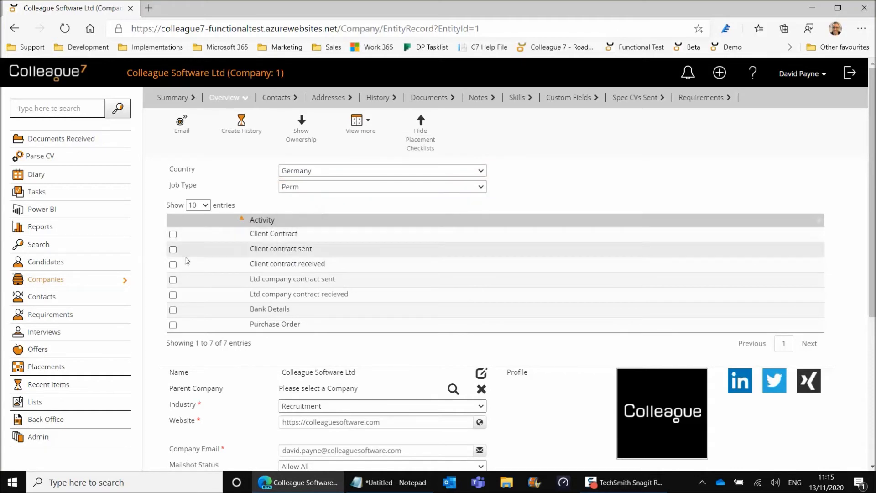
left_click(173, 250)
left_click(173, 265)
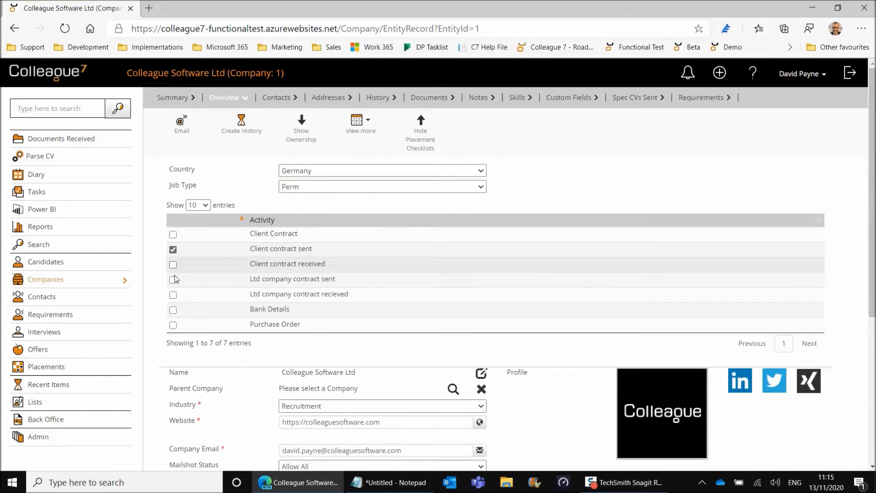
left_click(173, 279)
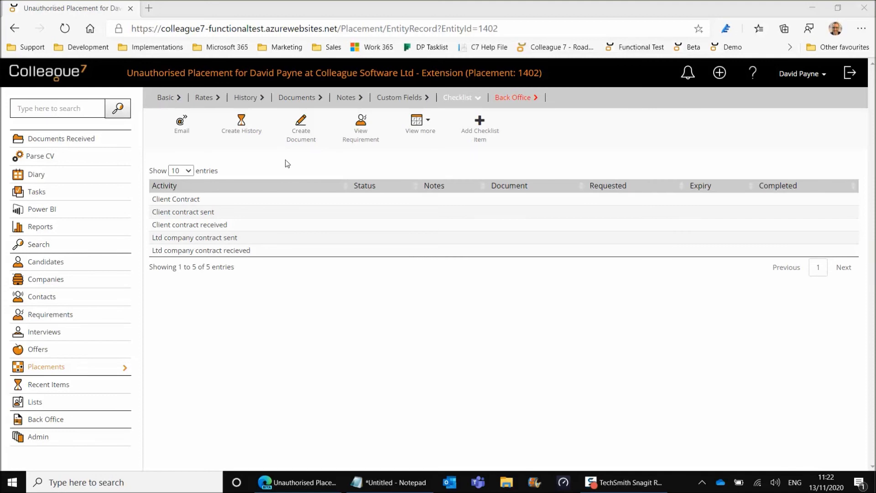
Step: Add the Bank Details item to the placement's checklist
left_click(480, 136)
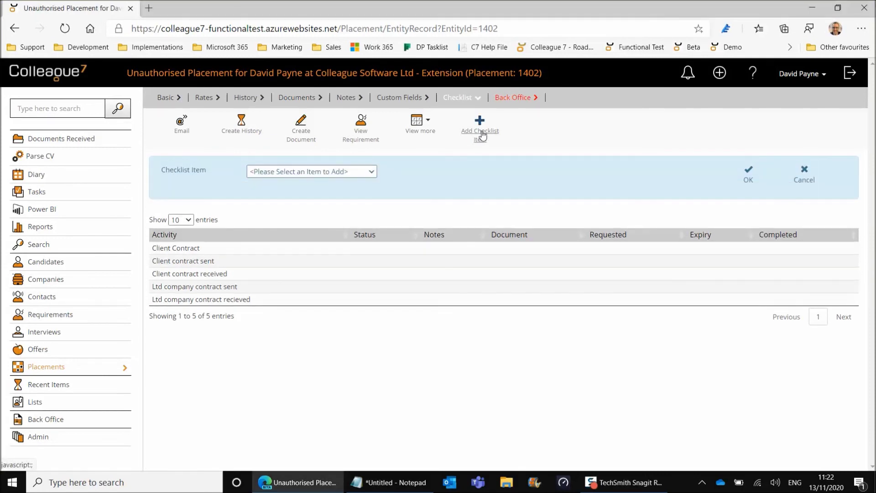
left_click(369, 172)
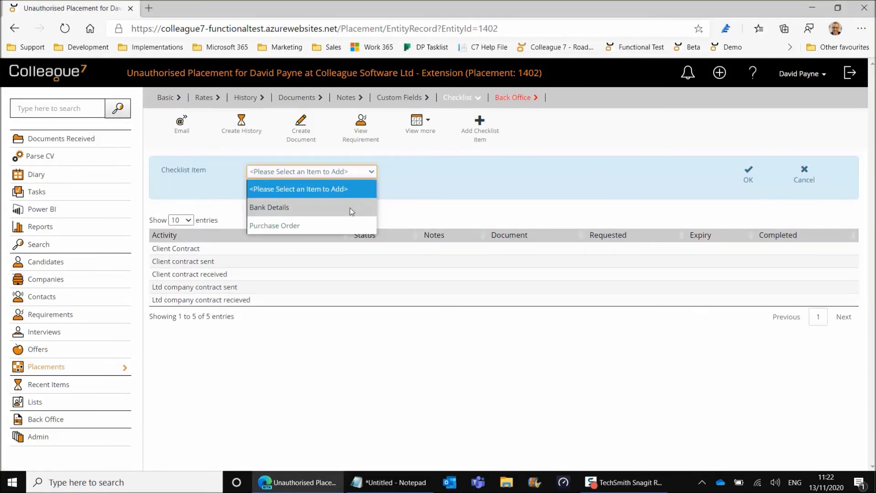
left_click(356, 207)
left_click(748, 175)
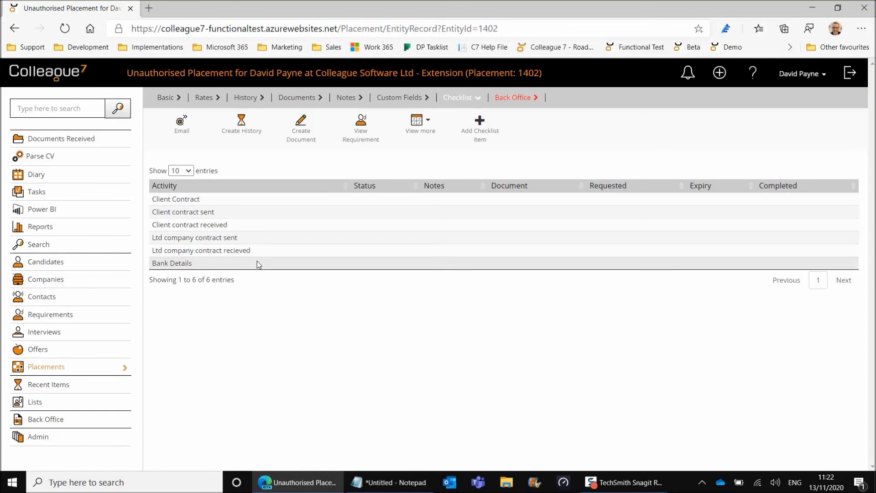
left_click(479, 122)
left_click(312, 171)
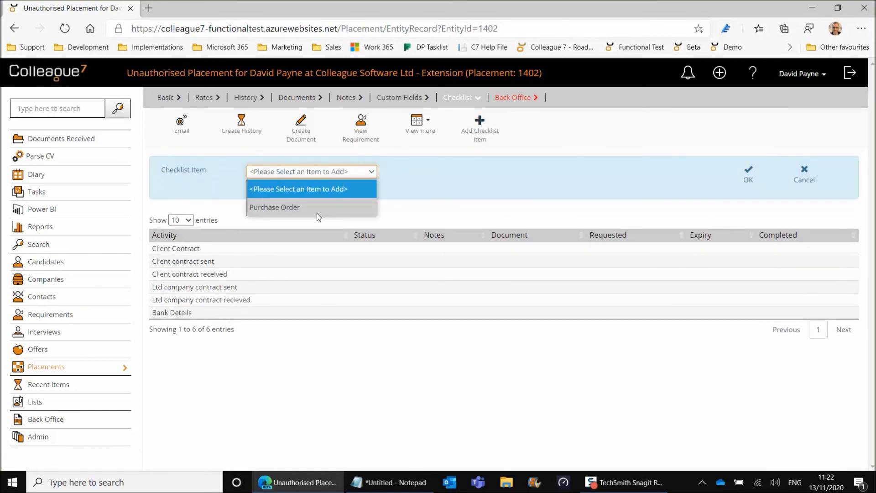
left_click(803, 182)
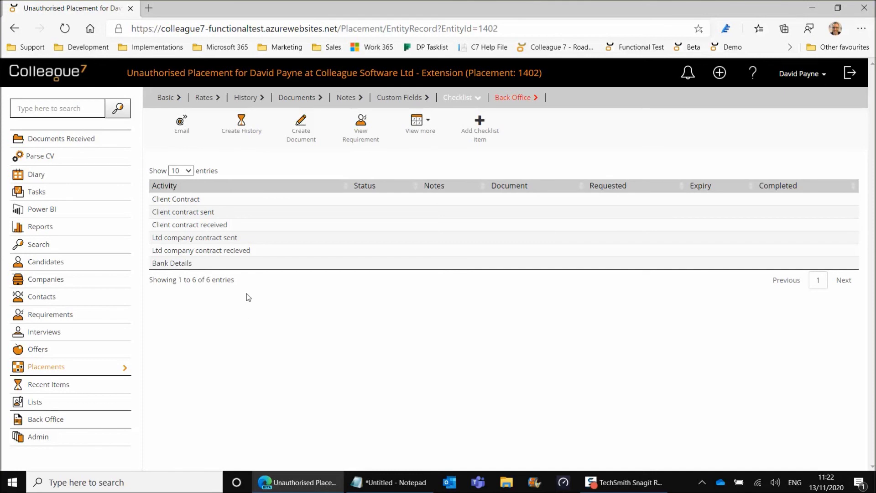
Step: Delete the Bank Details item from the placement's checklist and confirm the deletion
left_click(240, 264)
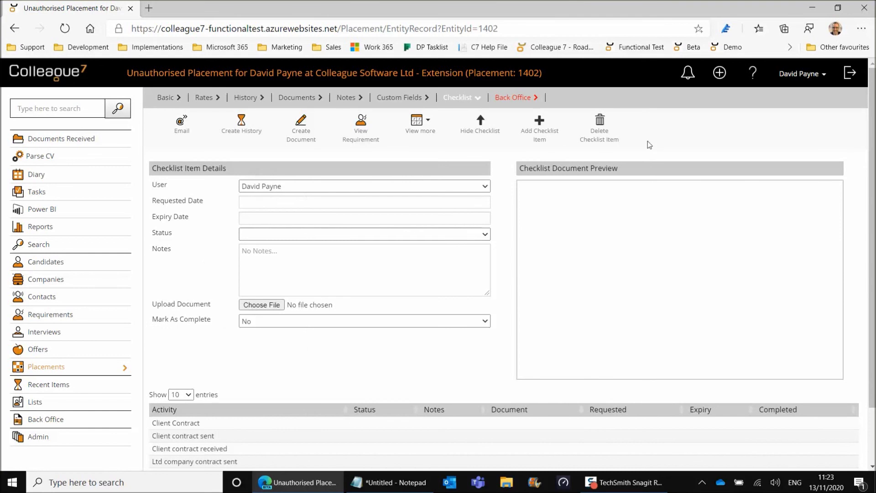
left_click(600, 136)
left_click(760, 177)
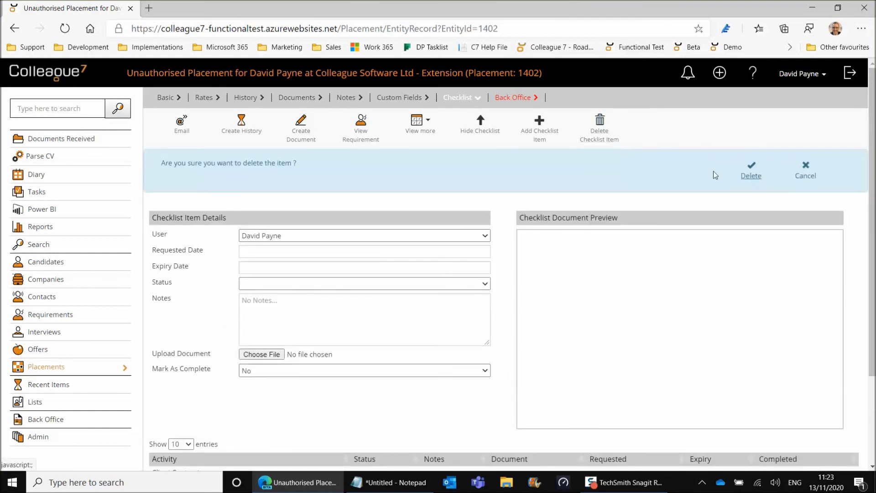